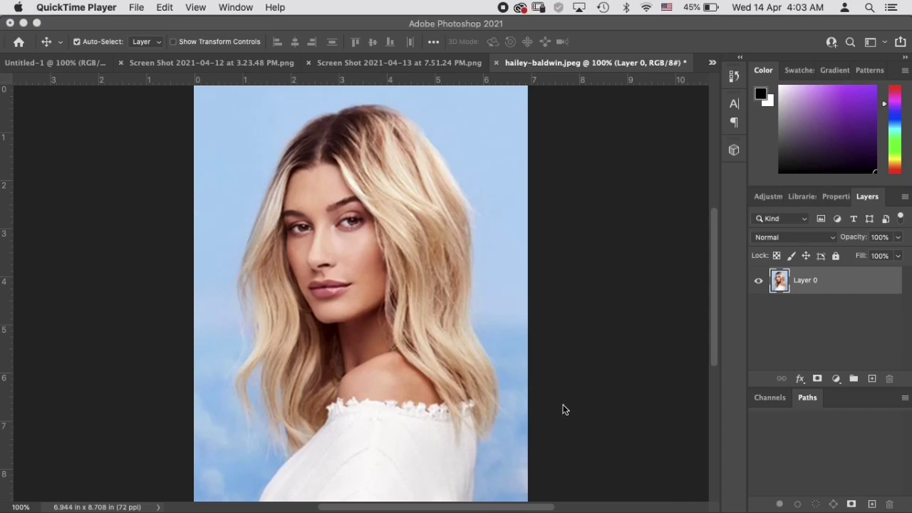
Bring Photoshop forward and desaturate the colour portrait to black and white.
{"action": "left_click", "coordinate": [562, 409]}
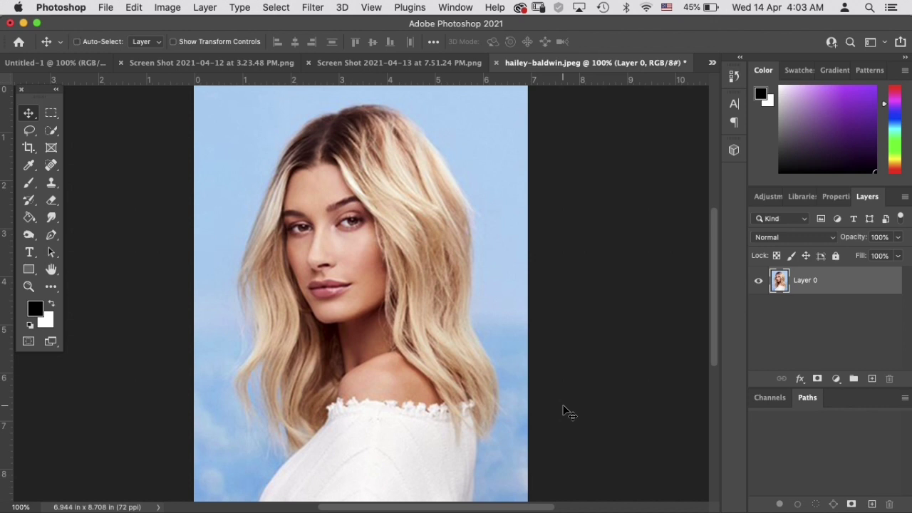
{"action": "key", "text": "super+shift+u"}
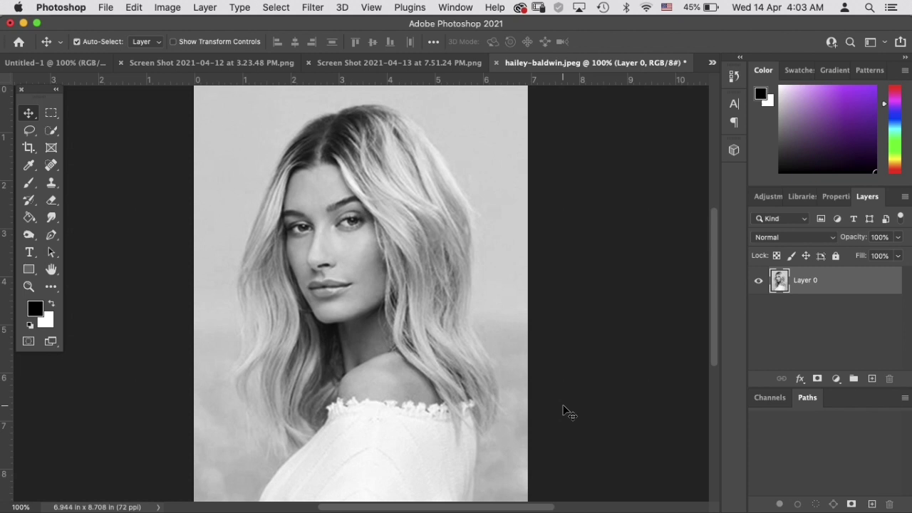
In Quick Mask mode, brush an outline around the woman and bucket-fill it.
{"action": "left_click", "coordinate": [30, 184]}
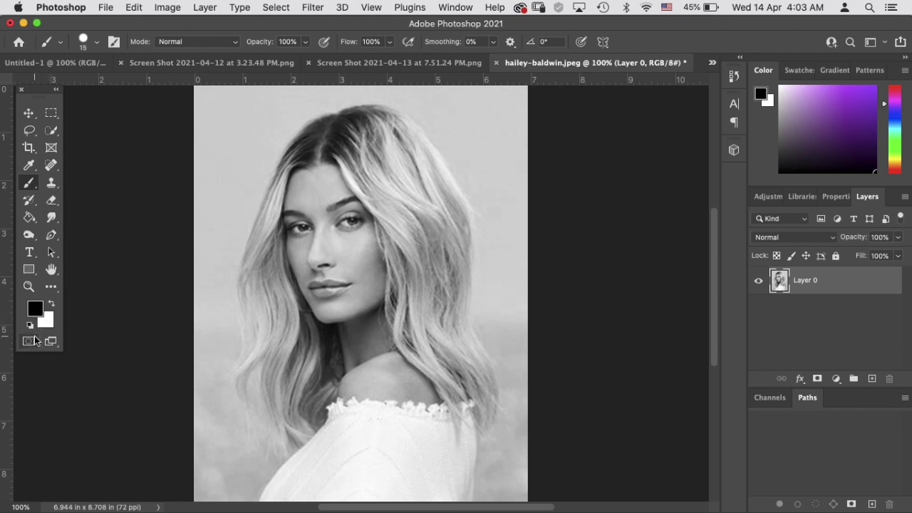
{"action": "left_click", "coordinate": [28, 342]}
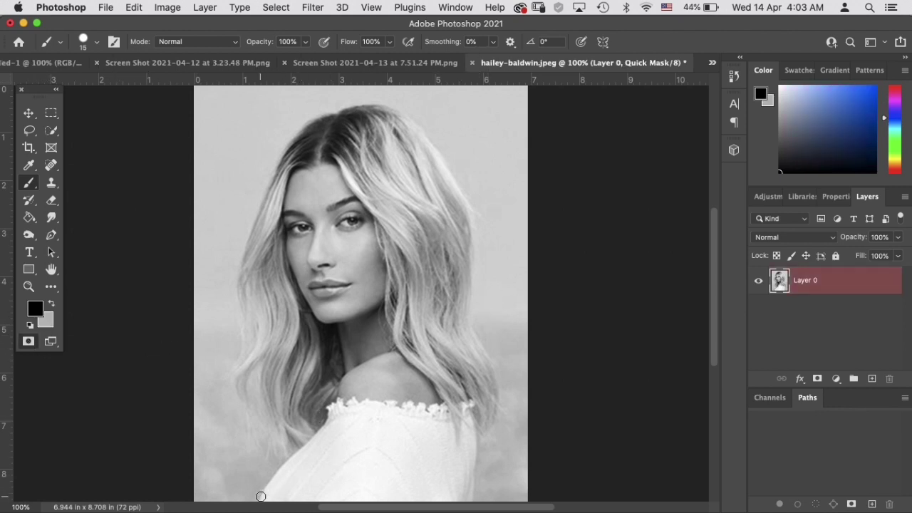
{"action": "mouse_move", "coordinate": [261, 498]}
{"action": "left_mouse_down"}
{"action": "mouse_move", "coordinate": [241, 343]}
{"action": "mouse_move", "coordinate": [245, 260]}
{"action": "mouse_move", "coordinate": [273, 175]}
{"action": "mouse_move", "coordinate": [314, 128]}
{"action": "mouse_move", "coordinate": [363, 107]}
{"action": "mouse_move", "coordinate": [428, 141]}
{"action": "mouse_move", "coordinate": [463, 217]}
{"action": "mouse_move", "coordinate": [466, 290]}
{"action": "mouse_move", "coordinate": [495, 376]}
{"action": "mouse_move", "coordinate": [469, 502]}
{"action": "mouse_move", "coordinate": [392, 506]}
{"action": "left_mouse_up"}
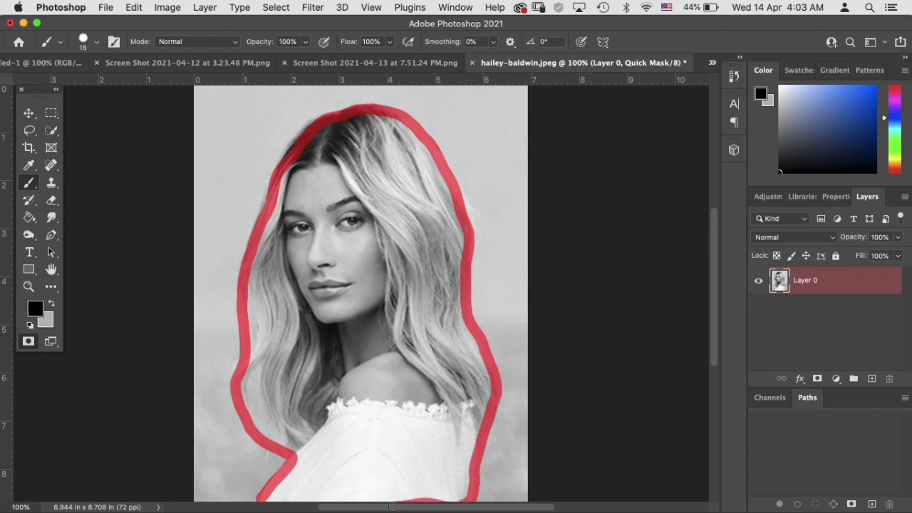
{"action": "left_click", "coordinate": [28, 218]}
{"action": "left_click", "coordinate": [308, 268]}
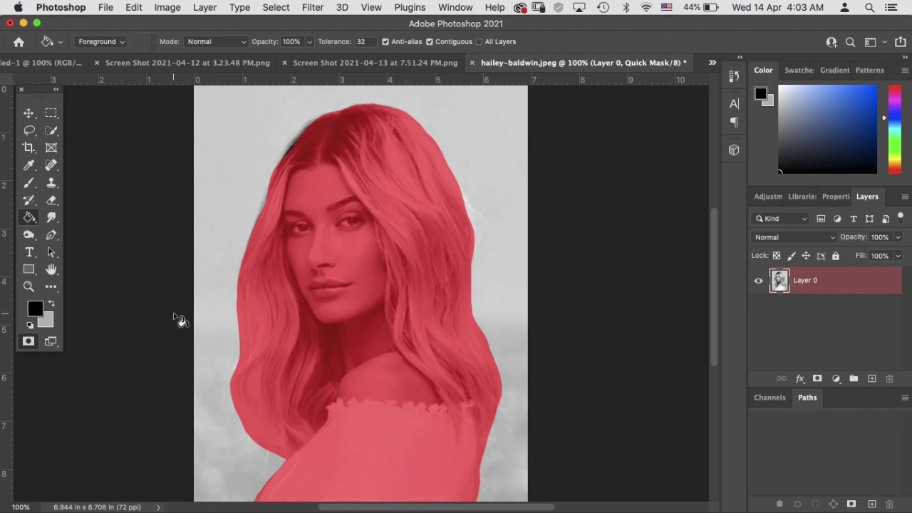
Fill the background around the woman with white, deselect, and duplicate Layer 0 as 'Layer 0 copy'.
{"action": "key", "text": "q"}
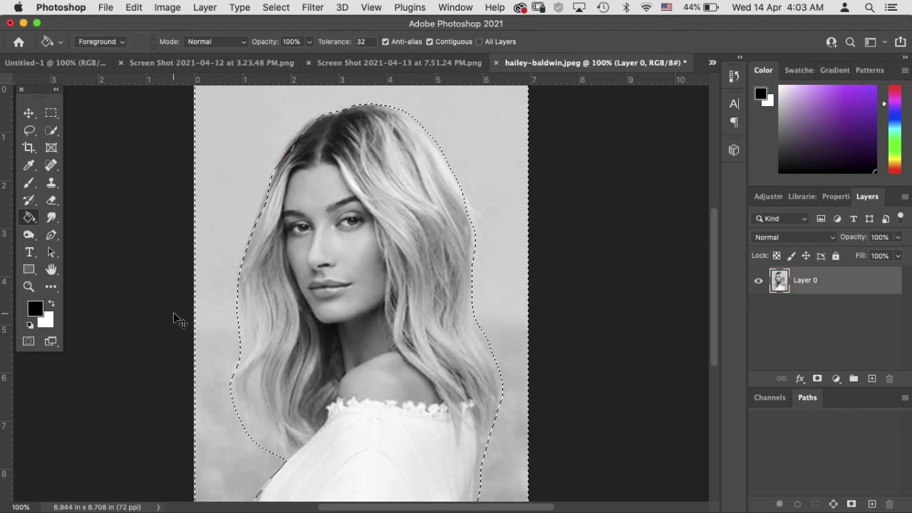
{"action": "key", "text": "Delete"}
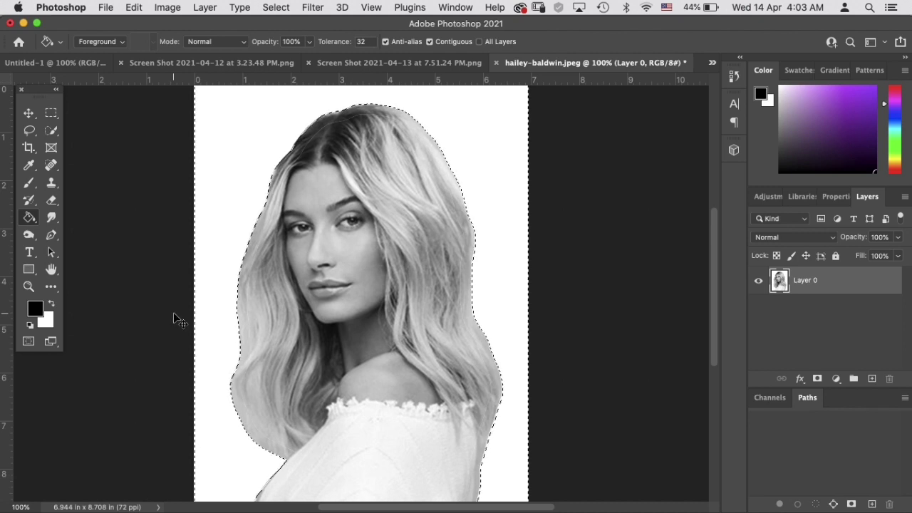
{"action": "key", "text": "ctrl+d"}
{"action": "mouse_move", "coordinate": [812, 284]}
{"action": "left_mouse_down"}
{"action": "mouse_move", "coordinate": [820, 391]}
{"action": "mouse_move", "coordinate": [874, 380]}
{"action": "left_mouse_up"}
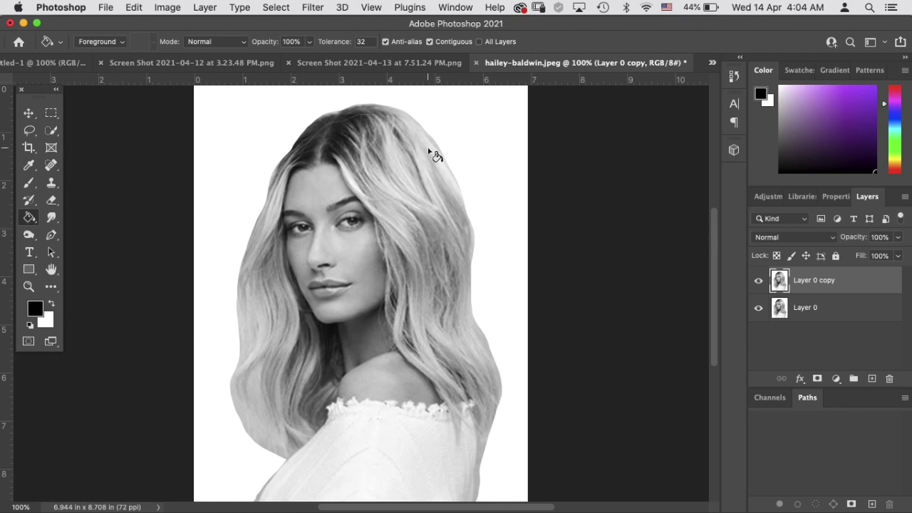
Convert 'Layer 0 copy' to a smart object with Filter > Convert for Smart Filters.
{"action": "left_click", "coordinate": [312, 7]}
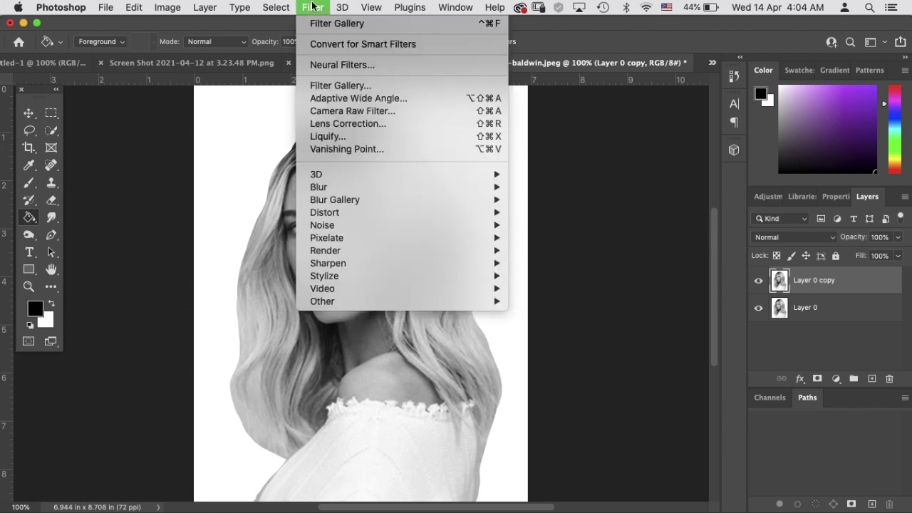
{"action": "left_click", "coordinate": [330, 44]}
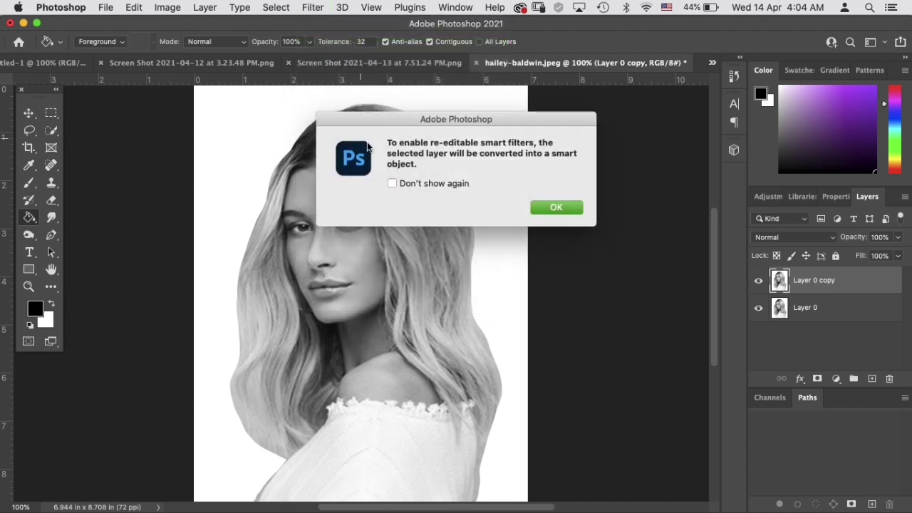
{"action": "left_click", "coordinate": [556, 209]}
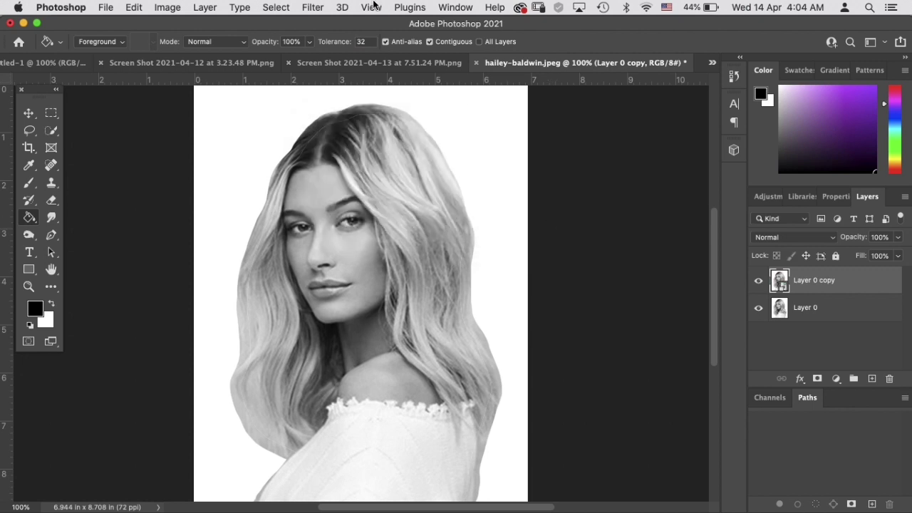
{"action": "left_click", "coordinate": [317, 9]}
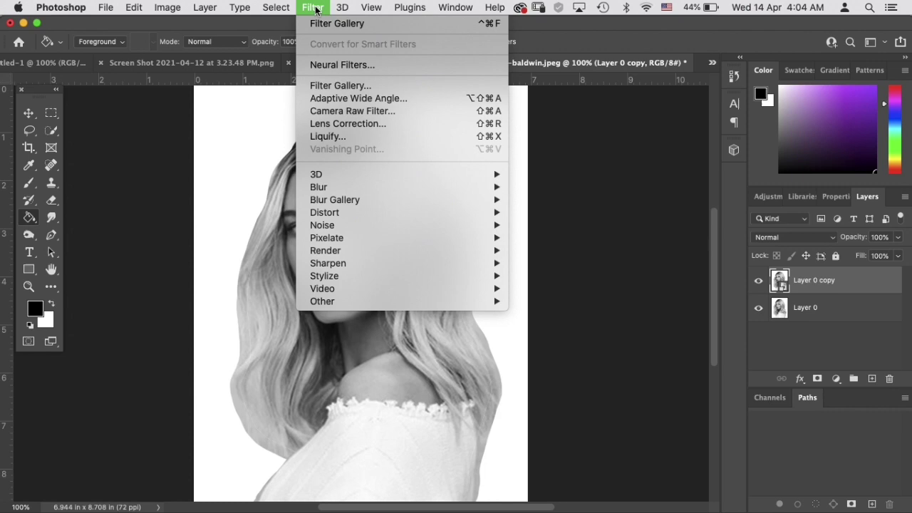
Apply Filter Gallery's Sketch > Halftone Pattern with raised contrast and Dot pattern type.
{"action": "left_click", "coordinate": [348, 87]}
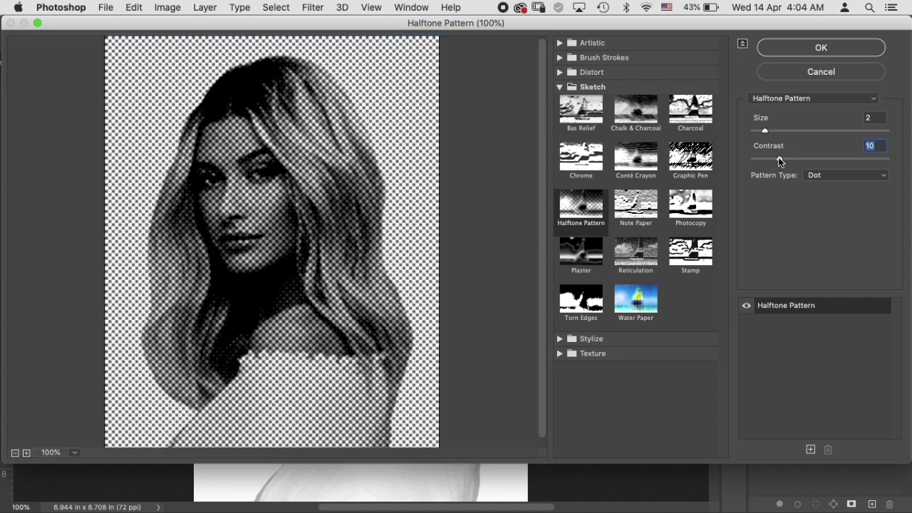
{"action": "mouse_move", "coordinate": [780, 158]}
{"action": "left_mouse_down"}
{"action": "mouse_move", "coordinate": [835, 158]}
{"action": "mouse_move", "coordinate": [759, 158]}
{"action": "mouse_move", "coordinate": [850, 158]}
{"action": "mouse_move", "coordinate": [777, 161]}
{"action": "left_mouse_up"}
{"action": "left_click", "coordinate": [831, 175]}
{"action": "left_click", "coordinate": [831, 185]}
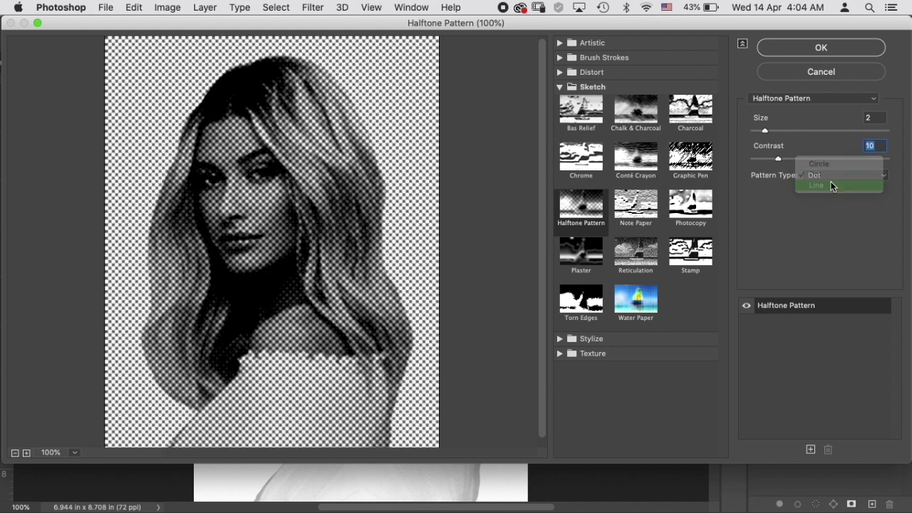
{"action": "left_click", "coordinate": [826, 154]}
{"action": "left_click", "coordinate": [825, 175]}
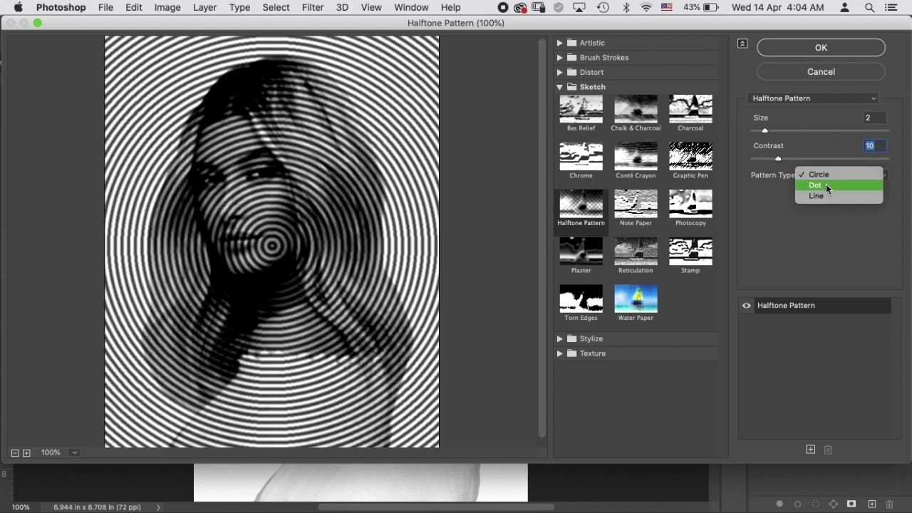
{"action": "left_click", "coordinate": [821, 48]}
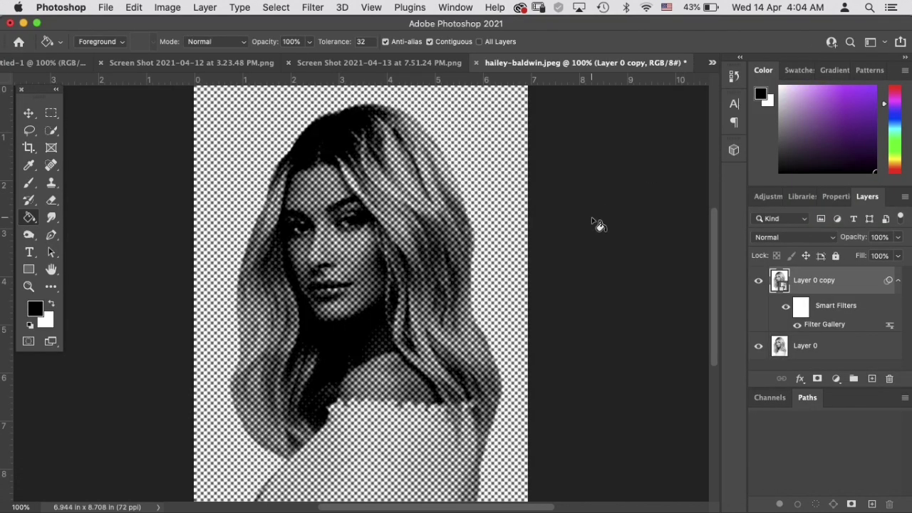
Apply Smart Sharpen at 500% amount, radius 1.0, removing Gaussian Blur.
{"action": "left_click", "coordinate": [313, 8]}
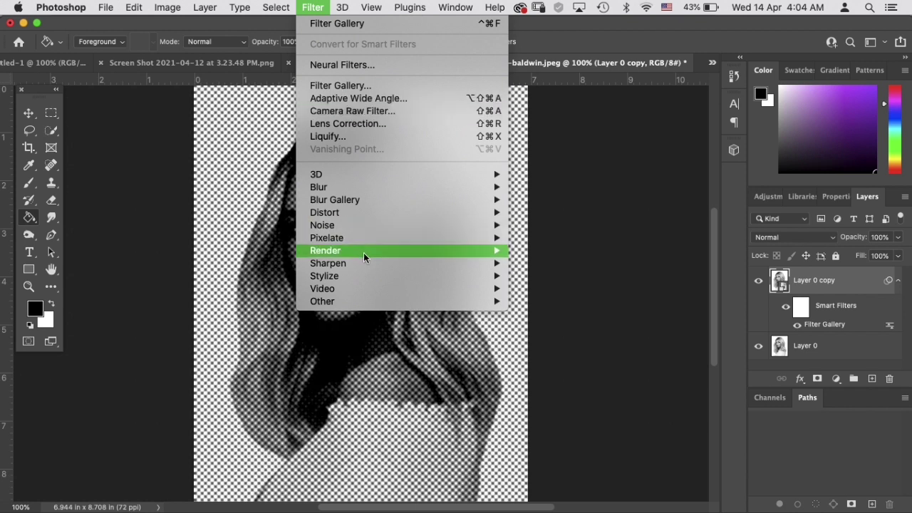
{"action": "mouse_move", "coordinate": [328, 263]}
{"action": "left_click", "coordinate": [556, 312]}
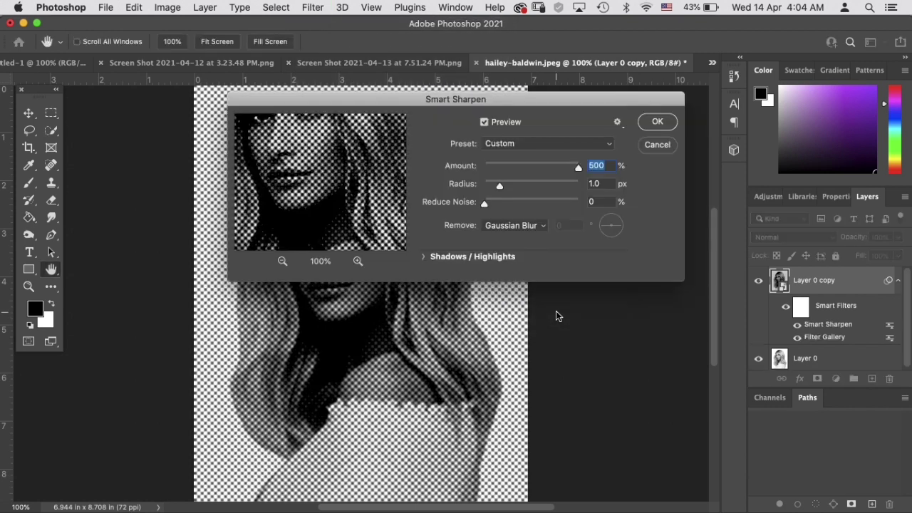
{"action": "left_click", "coordinate": [520, 227]}
{"action": "left_click", "coordinate": [657, 122]}
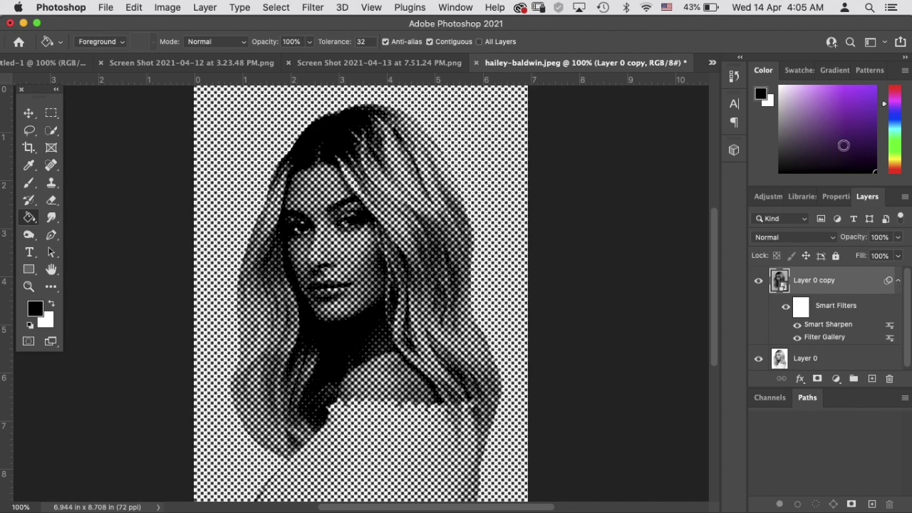
Set the halftone layer's blend mode to Multiply.
{"action": "left_click", "coordinate": [797, 238]}
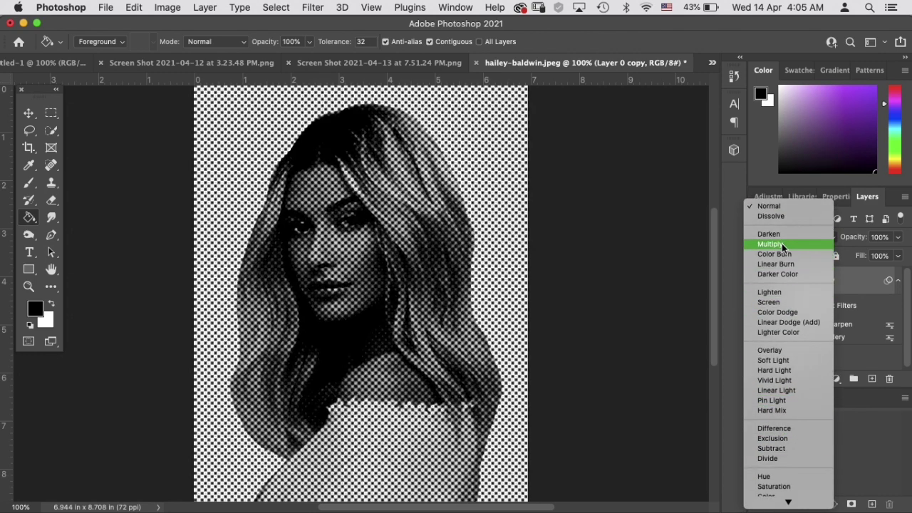
{"action": "left_click", "coordinate": [771, 242]}
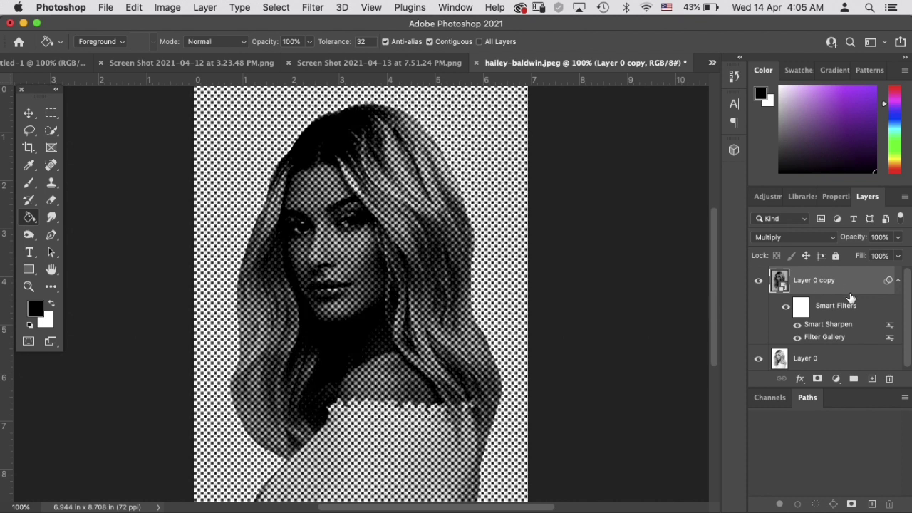
{"action": "scroll", "coordinate": [845, 356], "scroll_direction": "down", "scroll_amount": 1}
Add an empty Layer 1 and move it between 'Layer 0 copy' and Layer 0.
{"action": "left_click", "coordinate": [871, 379]}
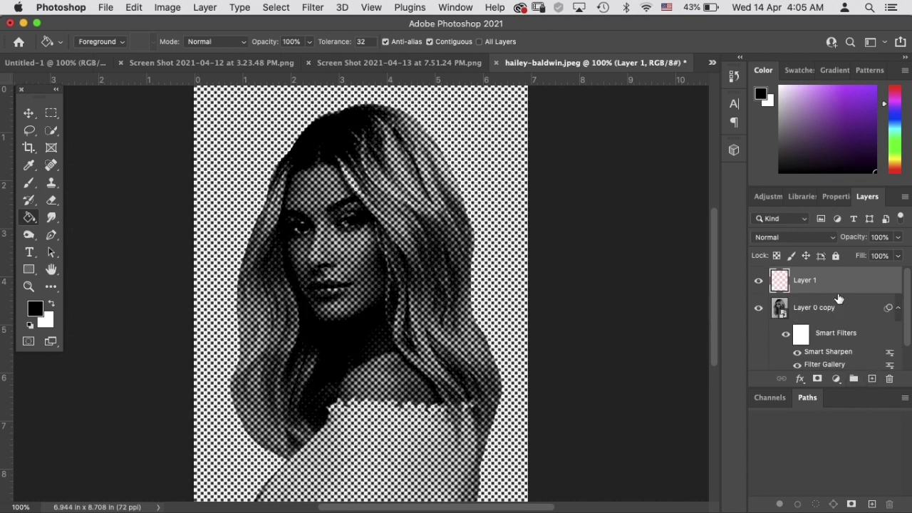
{"action": "left_click", "coordinate": [818, 379], "text": "alt"}
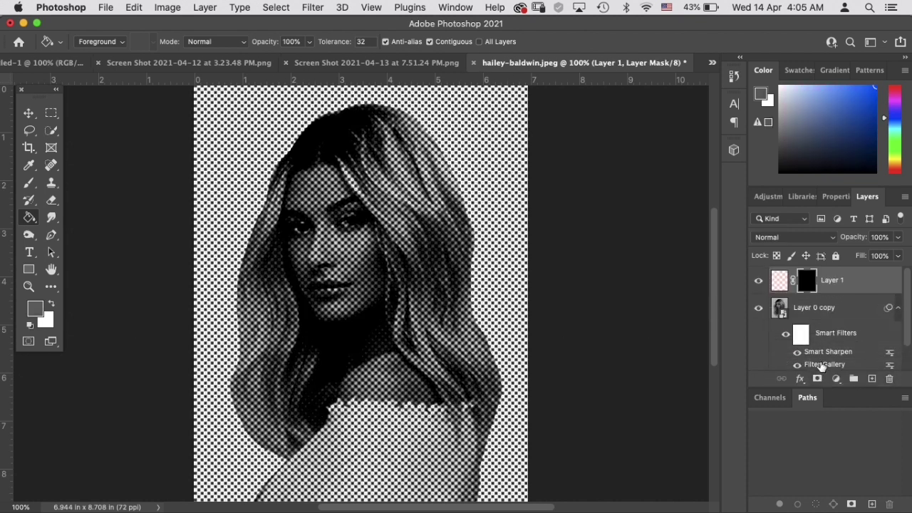
{"action": "key", "text": "ctrl+z"}
{"action": "scroll", "coordinate": [826, 325], "scroll_direction": "down", "scroll_amount": 2}
{"action": "scroll", "coordinate": [827, 325], "scroll_direction": "up", "scroll_amount": 1}
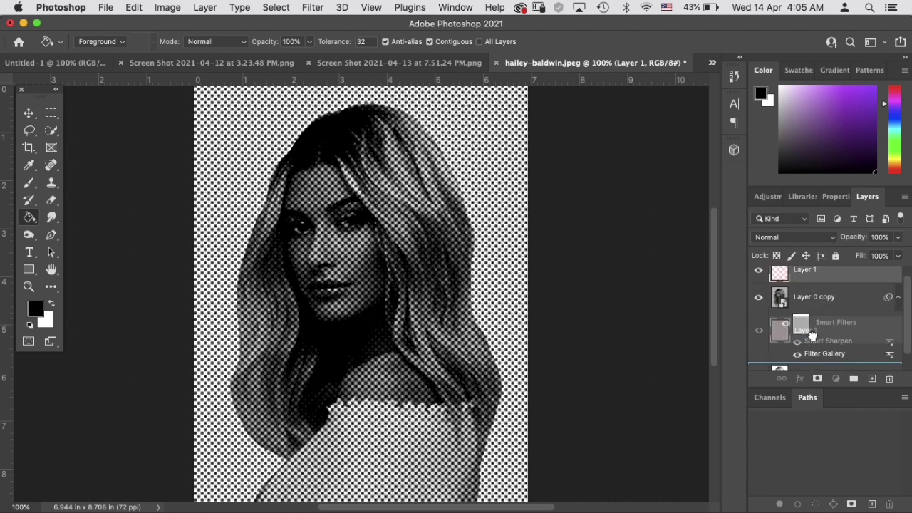
{"action": "left_click_drag", "start_coordinate": [813, 271], "coordinate": [798, 360]}
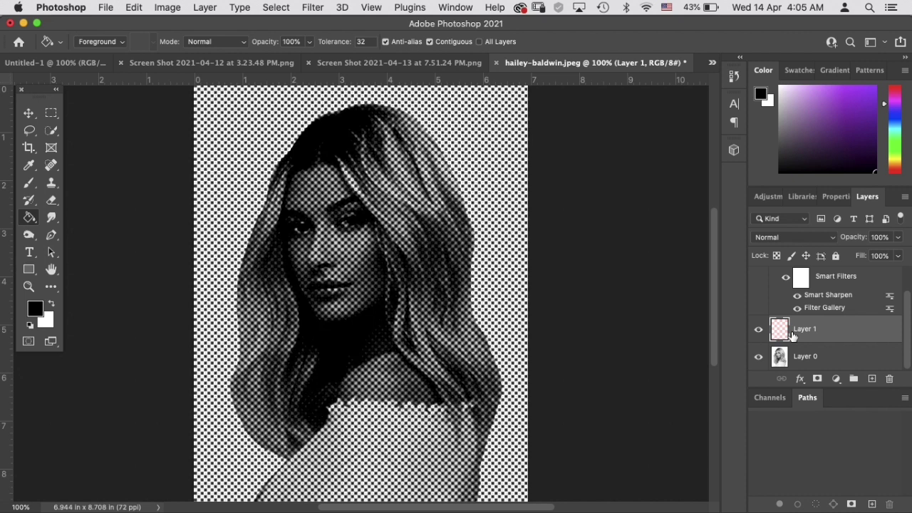
Fill Layer 1 with the light purple foreground colour c184e8.
{"action": "left_click", "coordinate": [762, 95]}
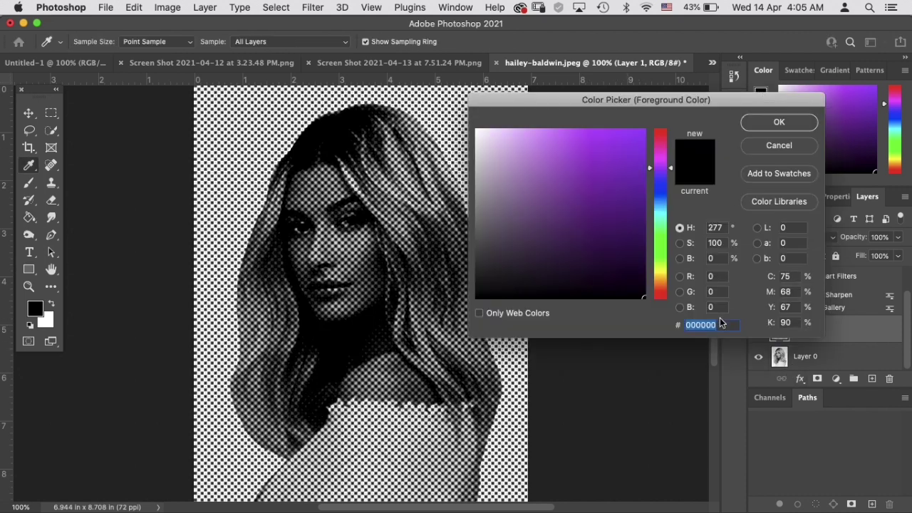
{"action": "type", "text": "c"}
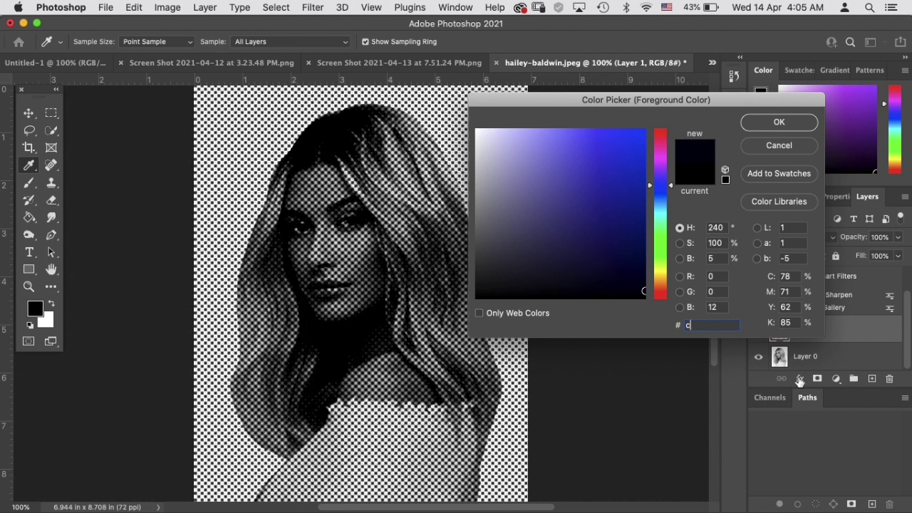
{"action": "type", "text": "1"}
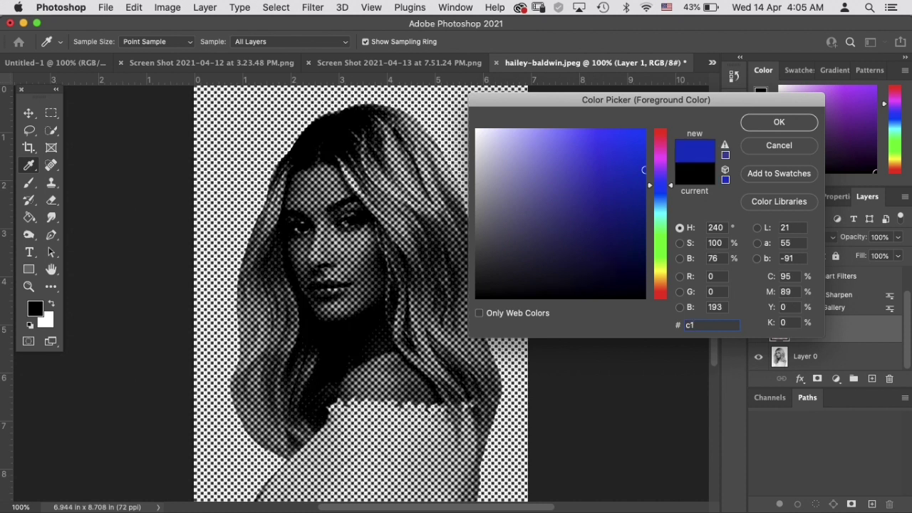
{"action": "type", "text": "84e"}
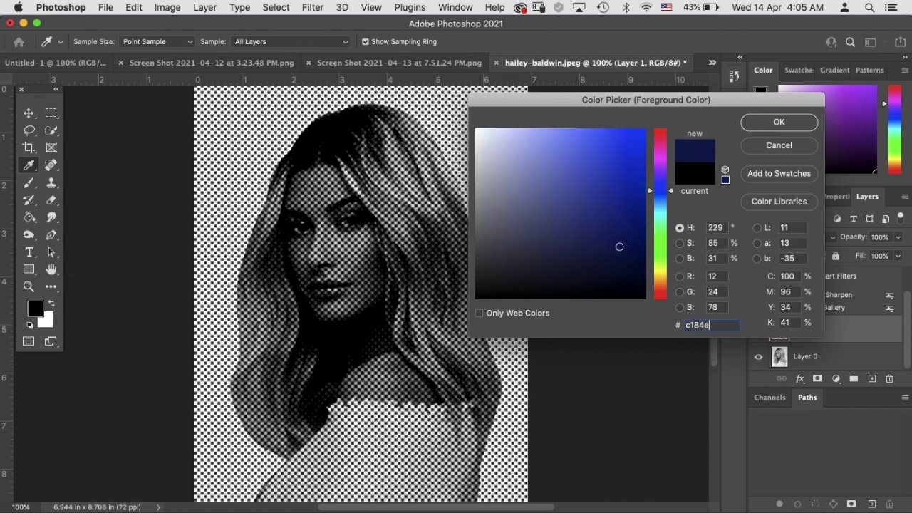
{"action": "type", "text": "4"}
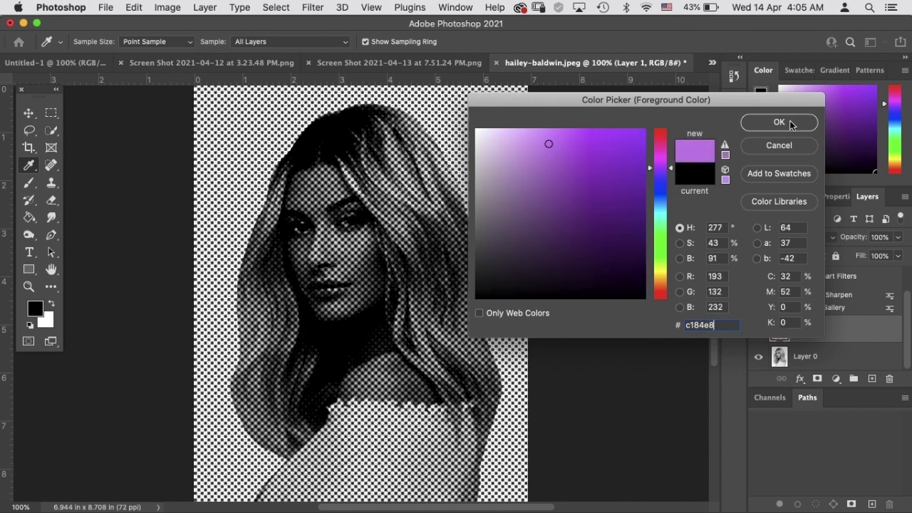
{"action": "left_click", "coordinate": [784, 124]}
{"action": "key", "text": "g"}
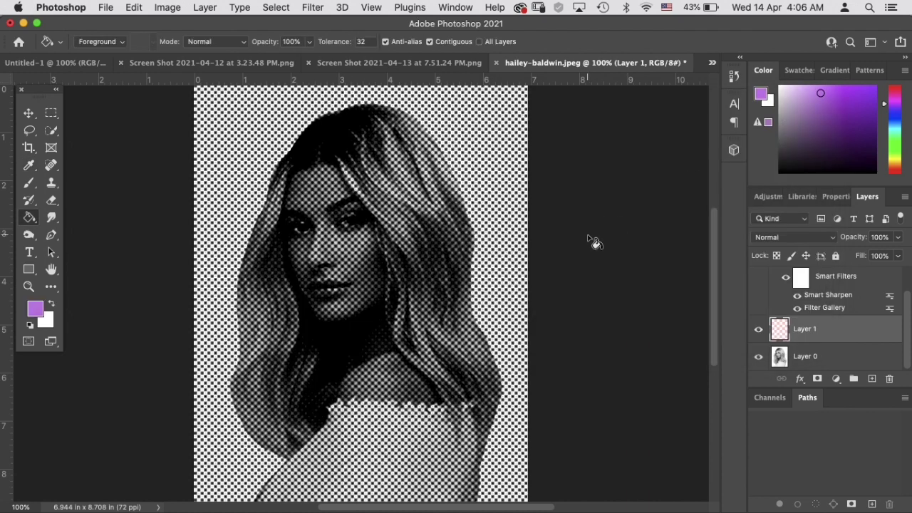
{"action": "key", "text": "alt+BackSpace"}
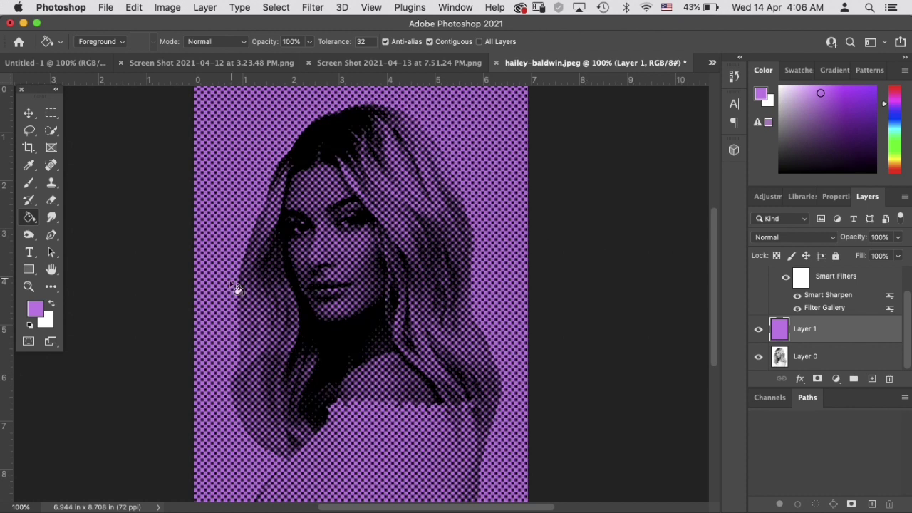
Set the foreground colour to cream, hex fff1ca.
{"action": "left_click", "coordinate": [761, 96]}
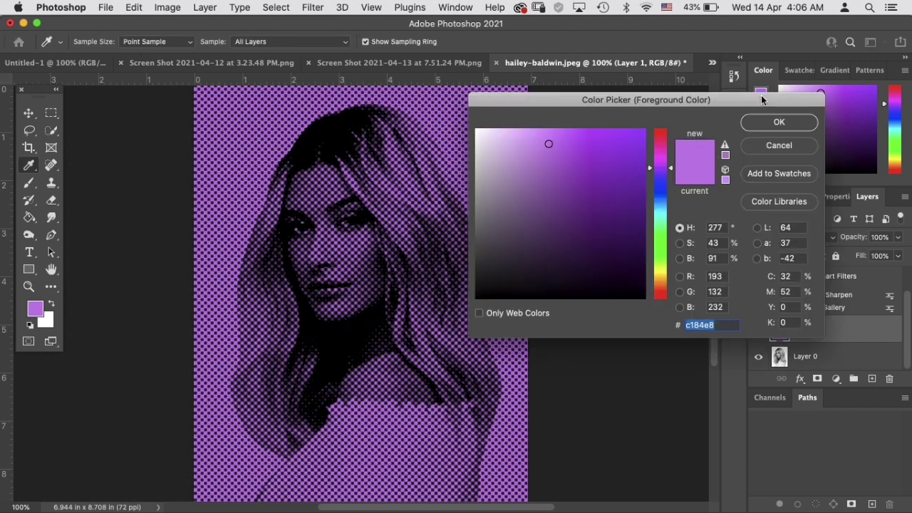
{"action": "type", "text": "ff"}
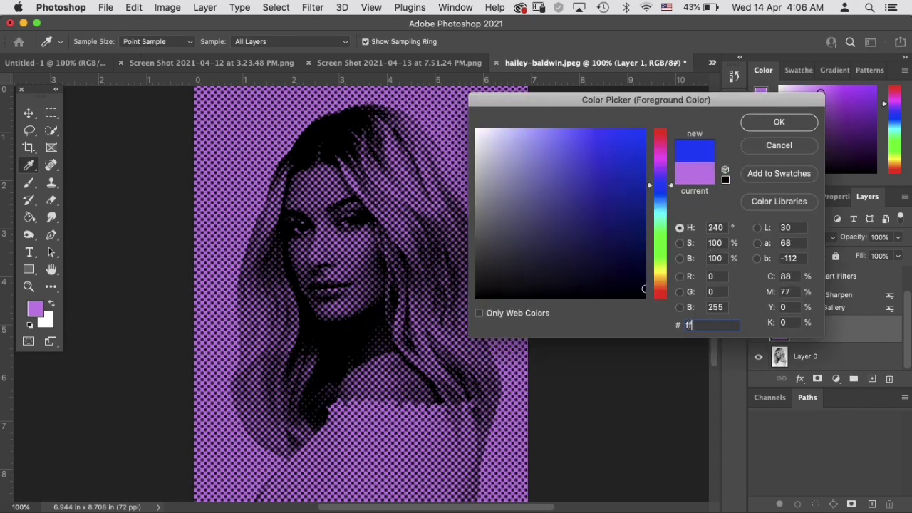
{"action": "type", "text": "f1"}
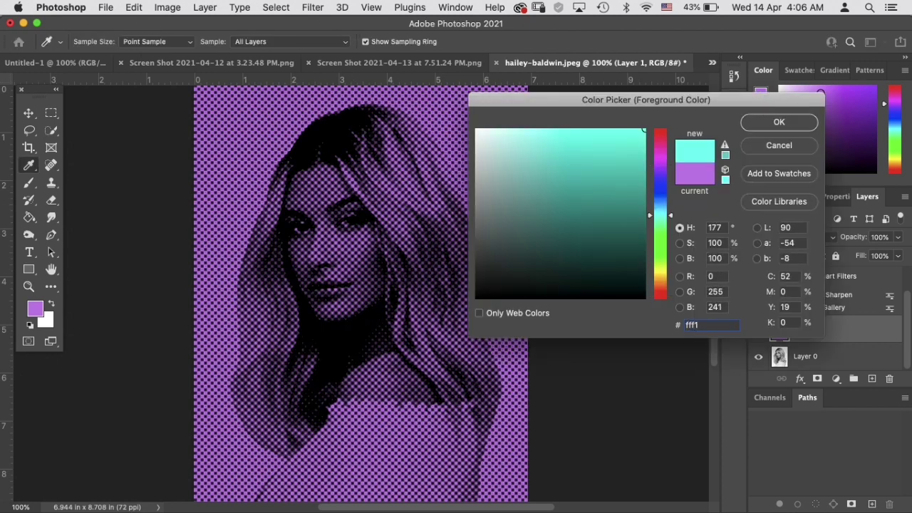
{"action": "type", "text": "ca"}
{"action": "left_click", "coordinate": [779, 122]}
{"action": "key", "text": "g"}
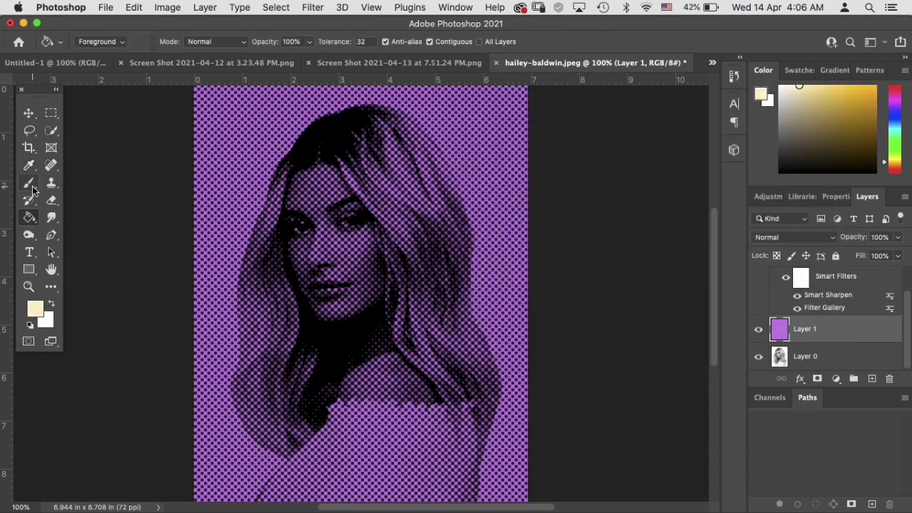
Brush cream over the woman's face, neck and shoulders on Layer 1.
{"action": "key", "text": "b"}
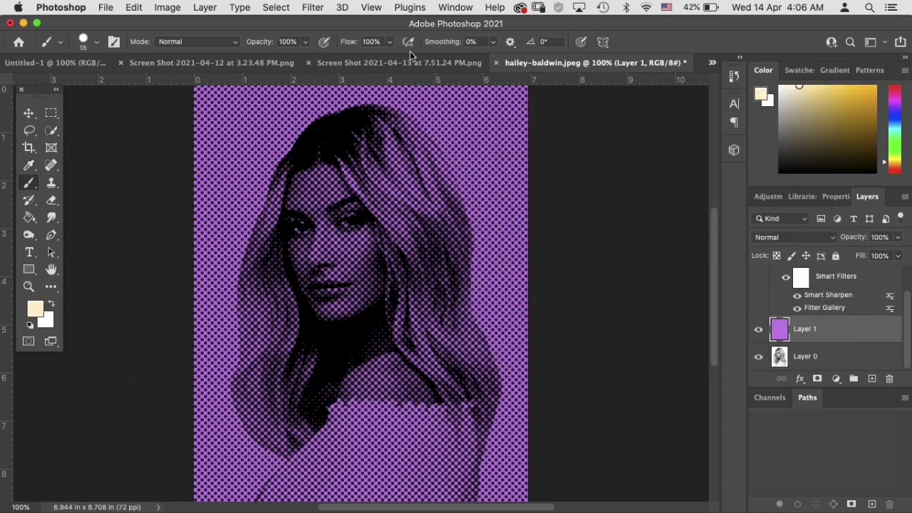
{"action": "mouse_move", "coordinate": [324, 239]}
{"action": "left_mouse_down"}
{"action": "mouse_move", "coordinate": [307, 241]}
{"action": "mouse_move", "coordinate": [295, 221]}
{"action": "mouse_move", "coordinate": [299, 187]}
{"action": "mouse_move", "coordinate": [353, 206]}
{"action": "mouse_move", "coordinate": [371, 285]}
{"action": "mouse_move", "coordinate": [342, 313]}
{"action": "mouse_move", "coordinate": [350, 292]}
{"action": "mouse_move", "coordinate": [338, 277]}
{"action": "mouse_move", "coordinate": [360, 238]}
{"action": "mouse_move", "coordinate": [311, 194]}
{"action": "mouse_move", "coordinate": [314, 167]}
{"action": "mouse_move", "coordinate": [324, 167]}
{"action": "mouse_move", "coordinate": [333, 196]}
{"action": "mouse_move", "coordinate": [322, 236]}
{"action": "left_mouse_up"}
{"action": "mouse_move", "coordinate": [340, 392]}
{"action": "left_mouse_down"}
{"action": "mouse_move", "coordinate": [432, 399]}
{"action": "mouse_move", "coordinate": [393, 356]}
{"action": "mouse_move", "coordinate": [372, 384]}
{"action": "mouse_move", "coordinate": [356, 359]}
{"action": "mouse_move", "coordinate": [416, 385]}
{"action": "mouse_move", "coordinate": [380, 330]}
{"action": "left_mouse_up"}
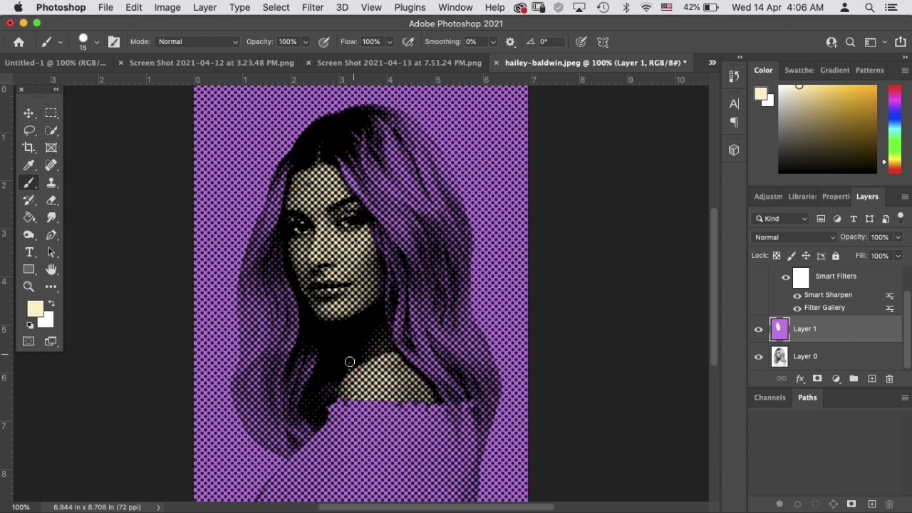
{"action": "left_click", "coordinate": [761, 95]}
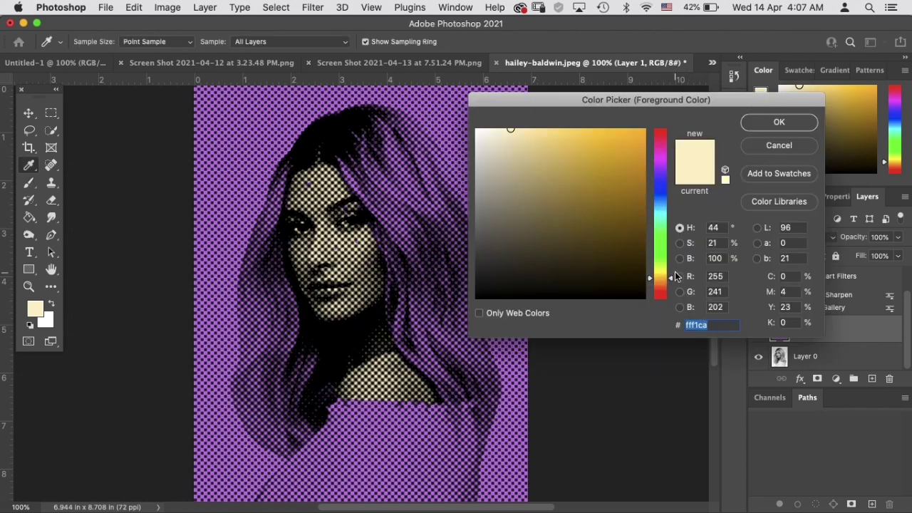
Paint the lips pink (e98ada) with a 9 px brush on Layer 1.
{"action": "type", "text": "e"}
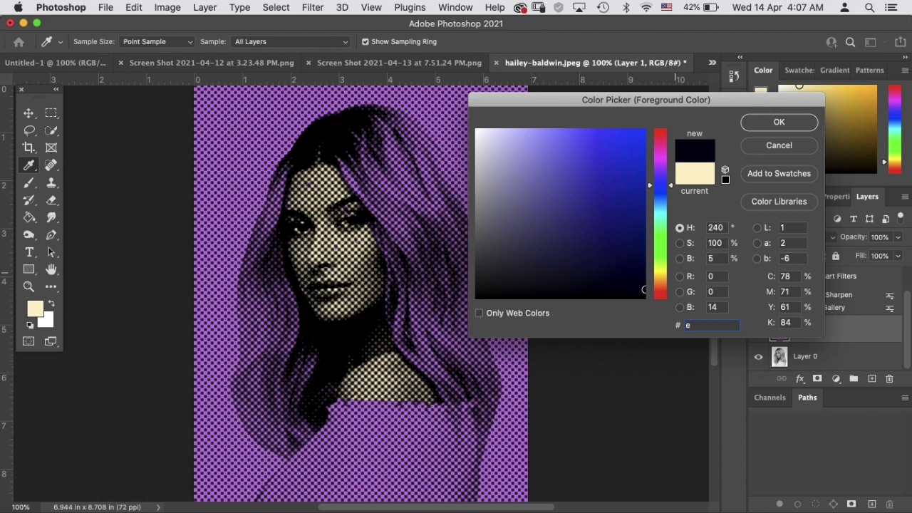
{"action": "type", "text": "98"}
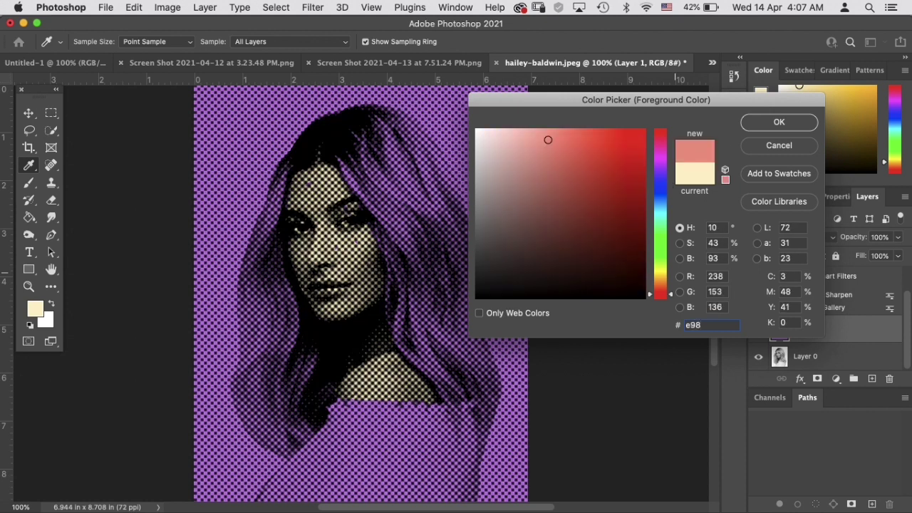
{"action": "type", "text": "ada"}
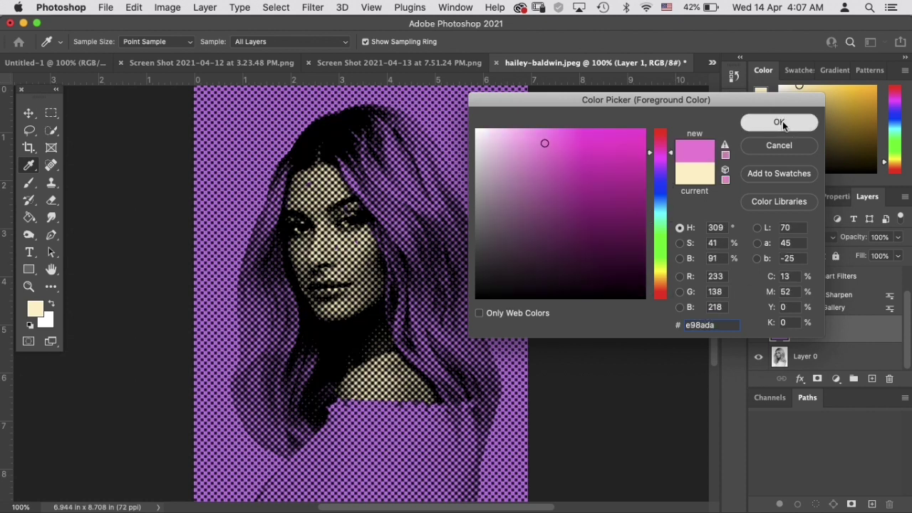
{"action": "left_click", "coordinate": [780, 122]}
{"action": "key", "text": "b"}
{"action": "left_click", "coordinate": [87, 41]}
{"action": "left_click_drag", "start_coordinate": [80, 85], "coordinate": [78, 85]}
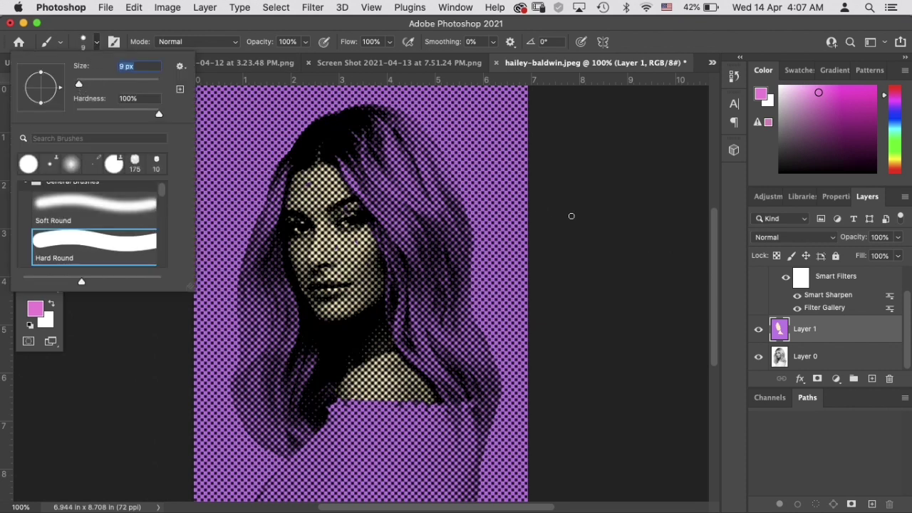
{"action": "left_click", "coordinate": [331, 290]}
{"action": "left_click_drag", "start_coordinate": [318, 293], "coordinate": [345, 287]}
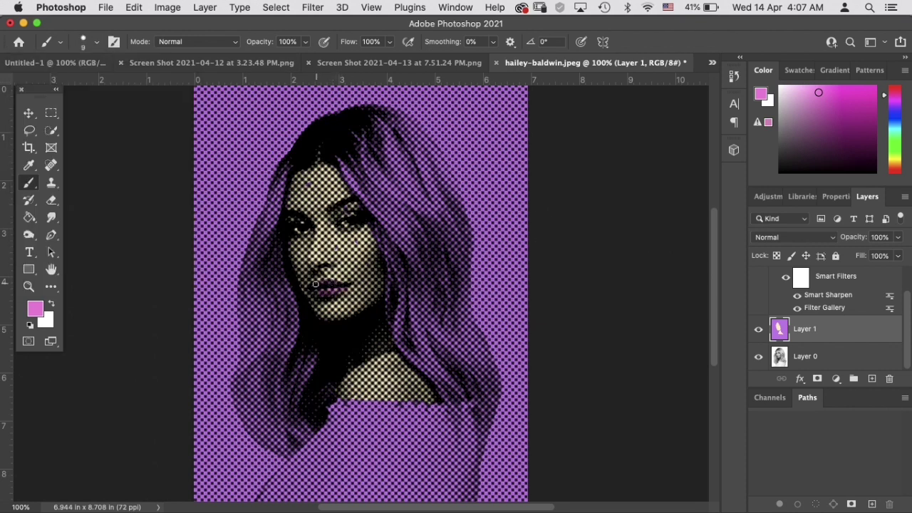